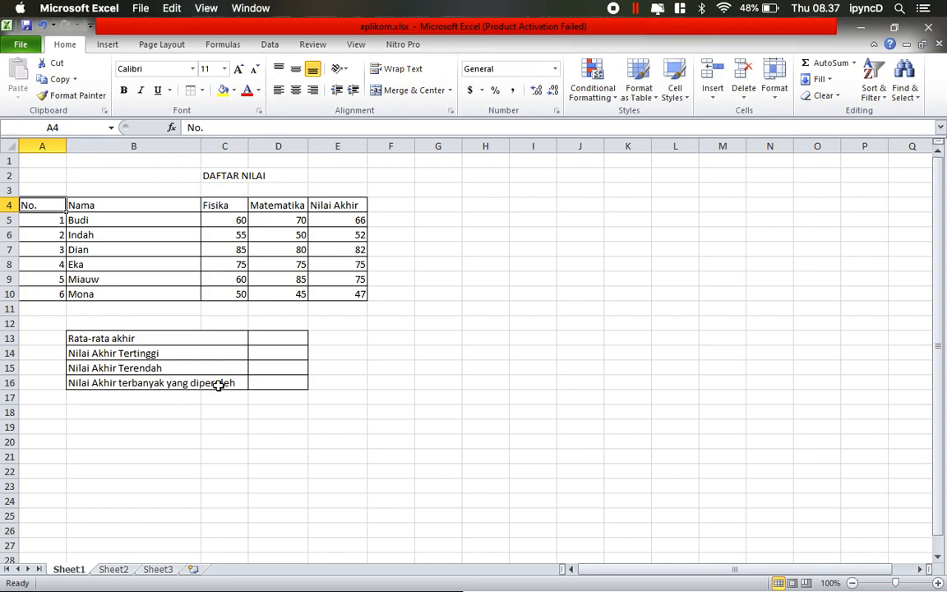
Review the grade table in A4:E10 and the empty Rata-rata akhir cell D13 below it
shift+click(349, 220)
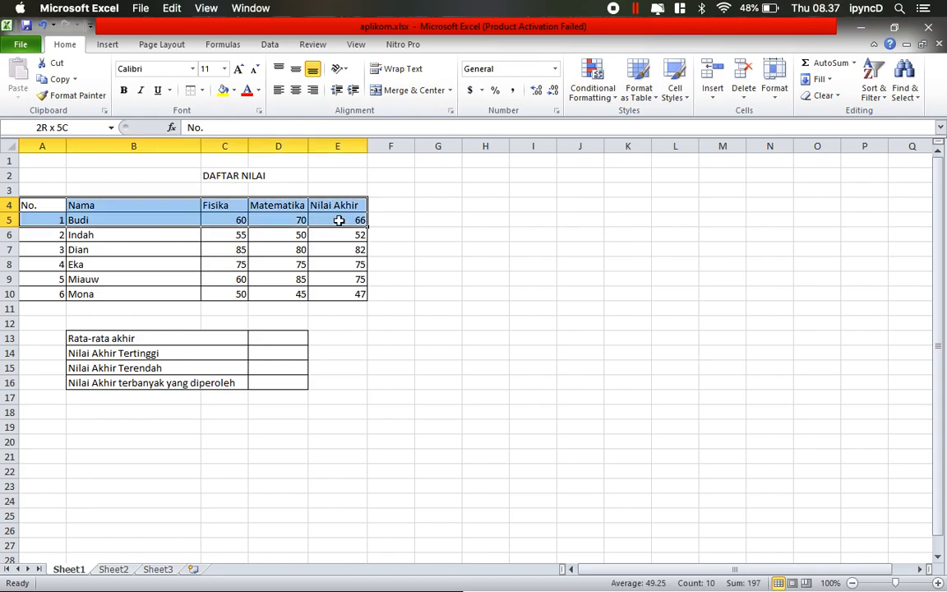
shift+click(328, 285)
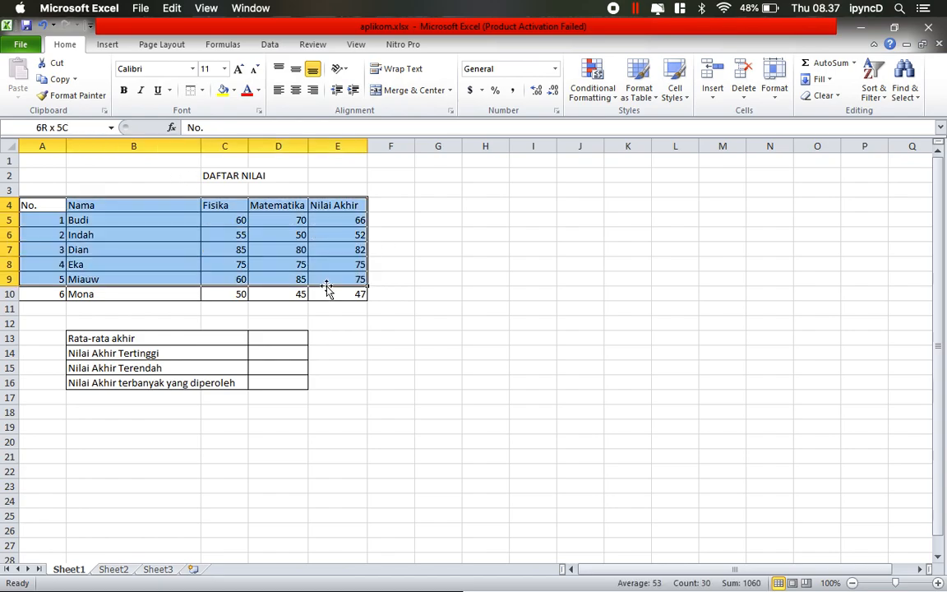
drag(327, 285, 321, 296)
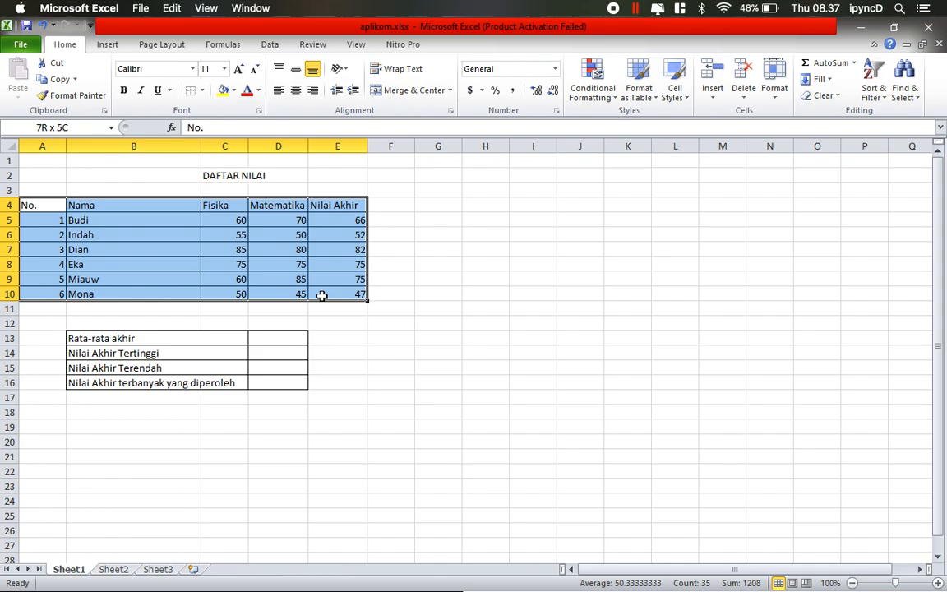
key(Down)
key(Down)
key(Down)
key(Down)
key(Down)
key(Down)
key(Right)
key(Right)
key(Right)
key(Right)
key(Left)
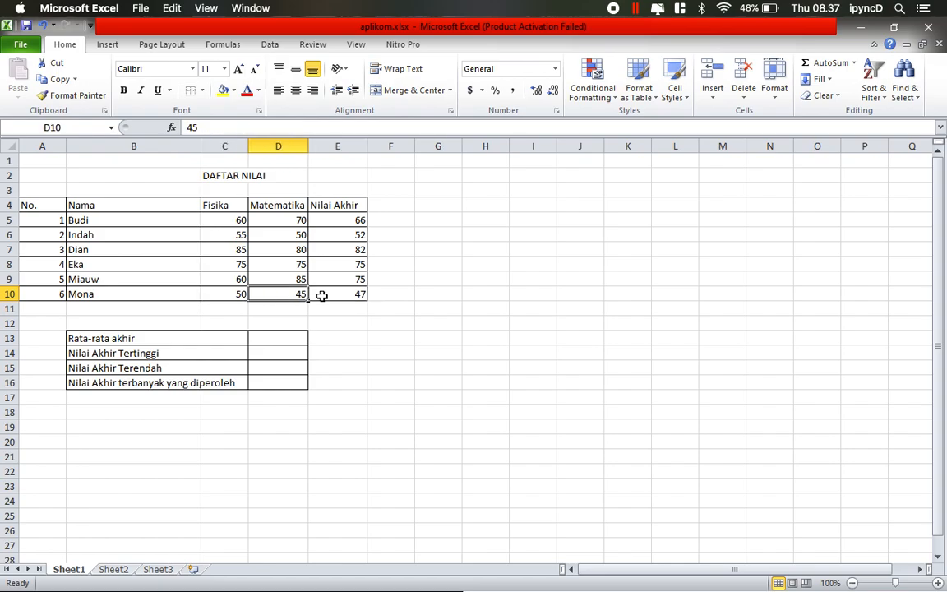
key(Down)
key(Down)
key(Down)
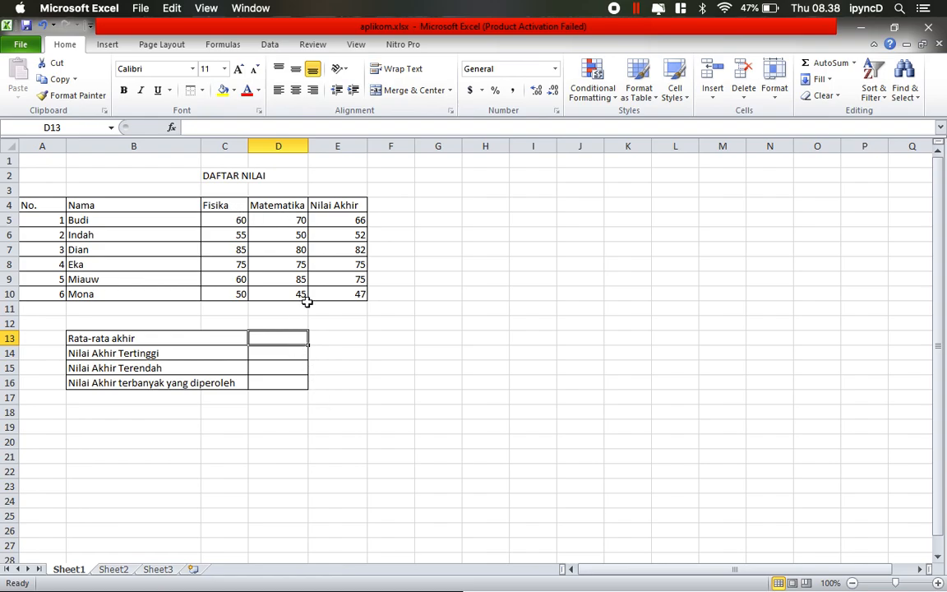
Inspect the Nilai Akhir column and the formula behind its first grade in E5
key(Up)
key(Up)
key(Up)
key(Up)
key(Up)
key(Right)
key(Right)
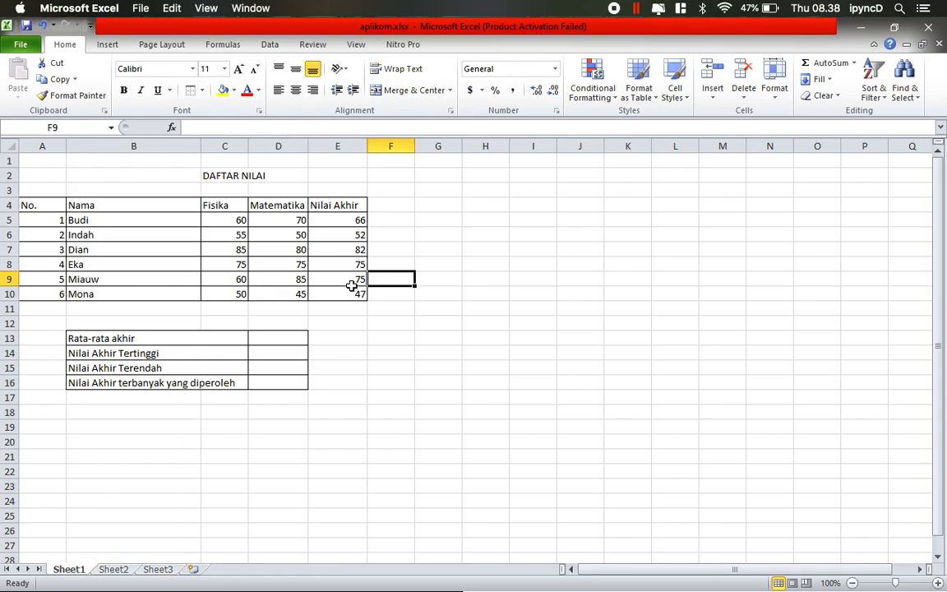
key(Left)
key(Left)
key(Right)
key(Up)
key(Up)
key(Up)
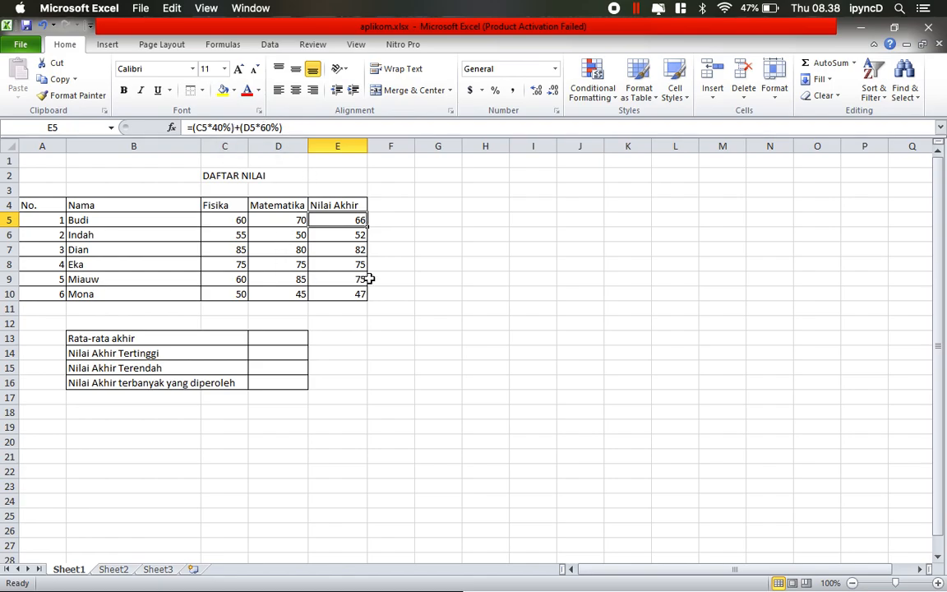
Calculate the average final grade in D13, beside Rata-rata akhir, using AVERAGE over E5:E10
key(Down)
key(Down)
key(Down)
key(Down)
key(Down)
key(Down)
key(Down)
key(Down)
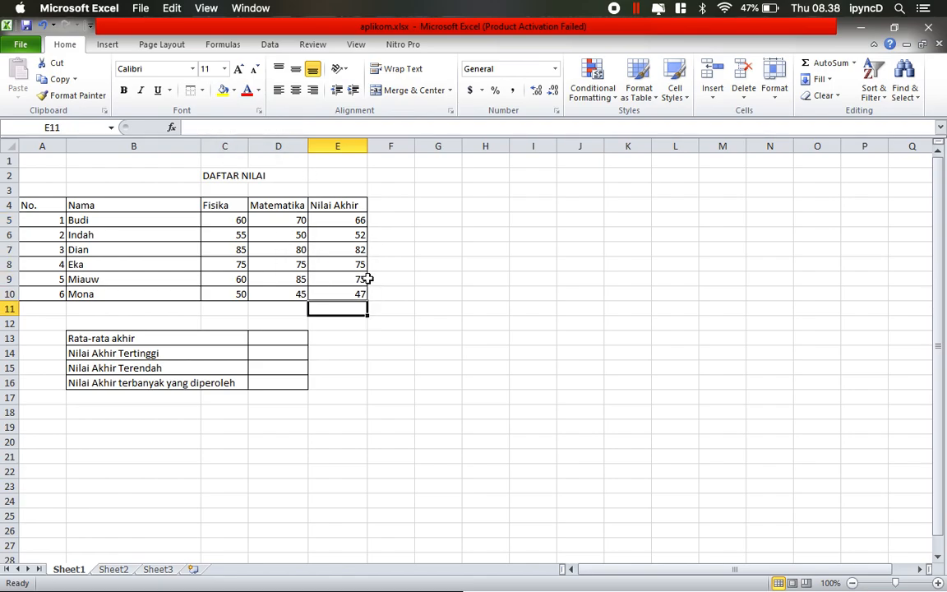
key(Left)
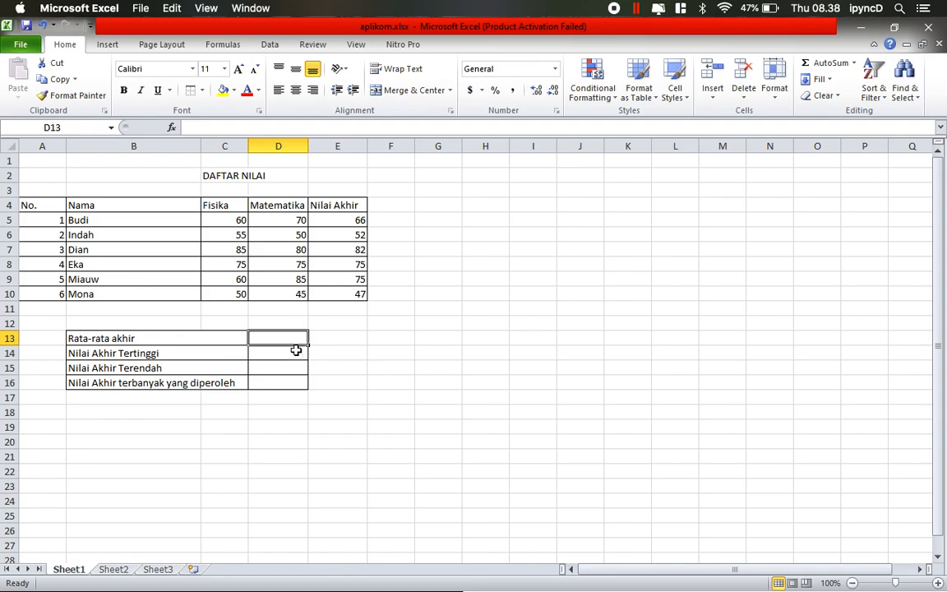
text(=)
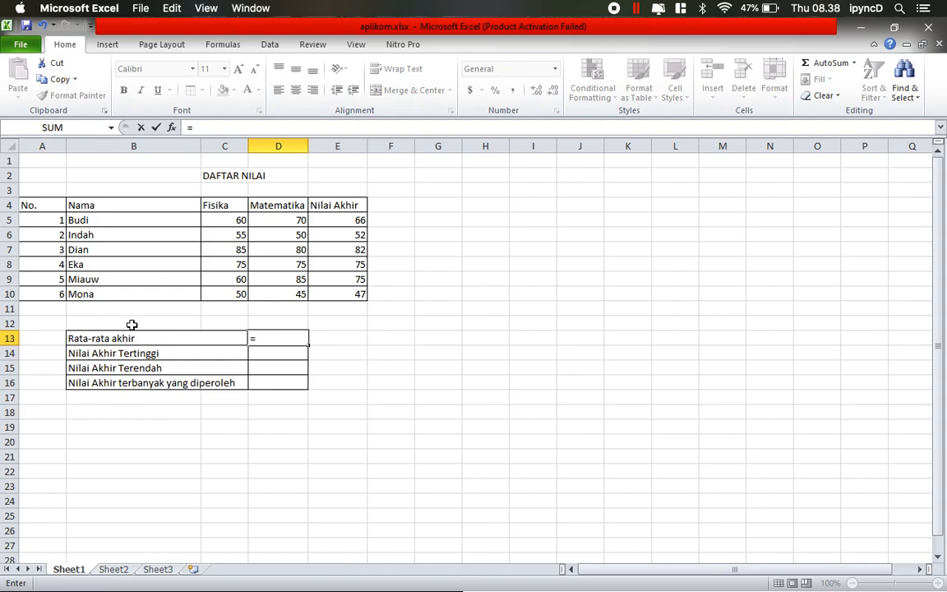
text(AVERAGE)
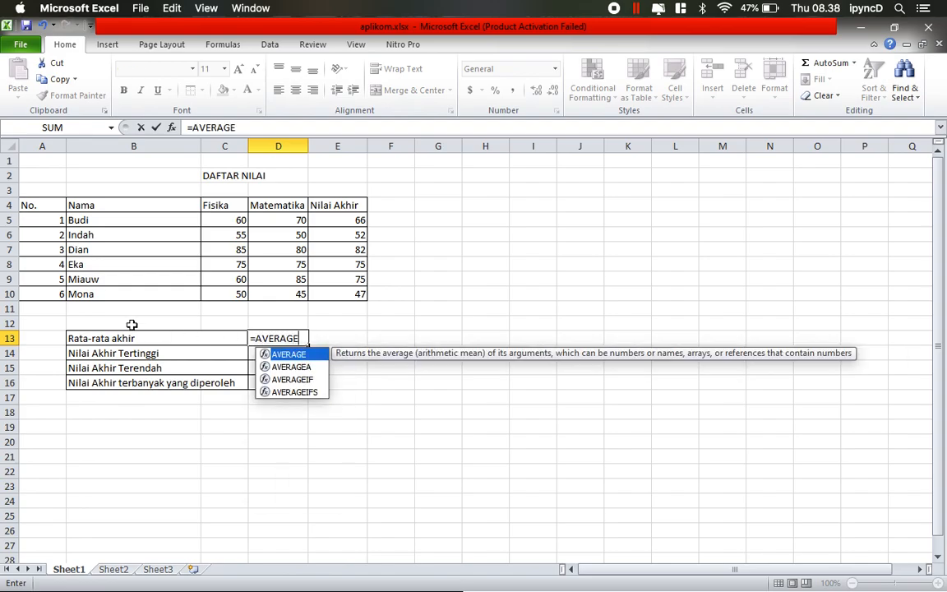
text(()
drag(337, 219, 340, 294)
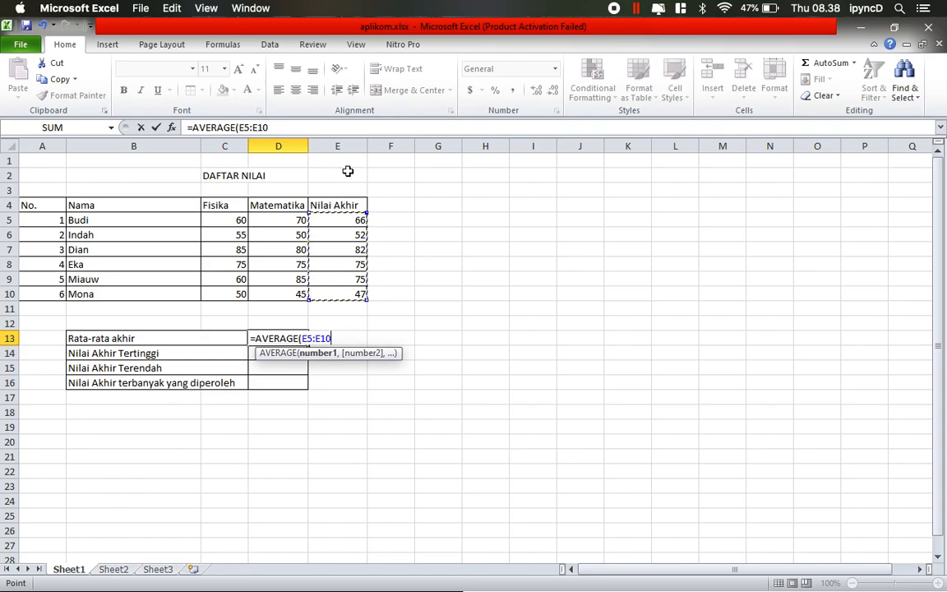
key(Return)
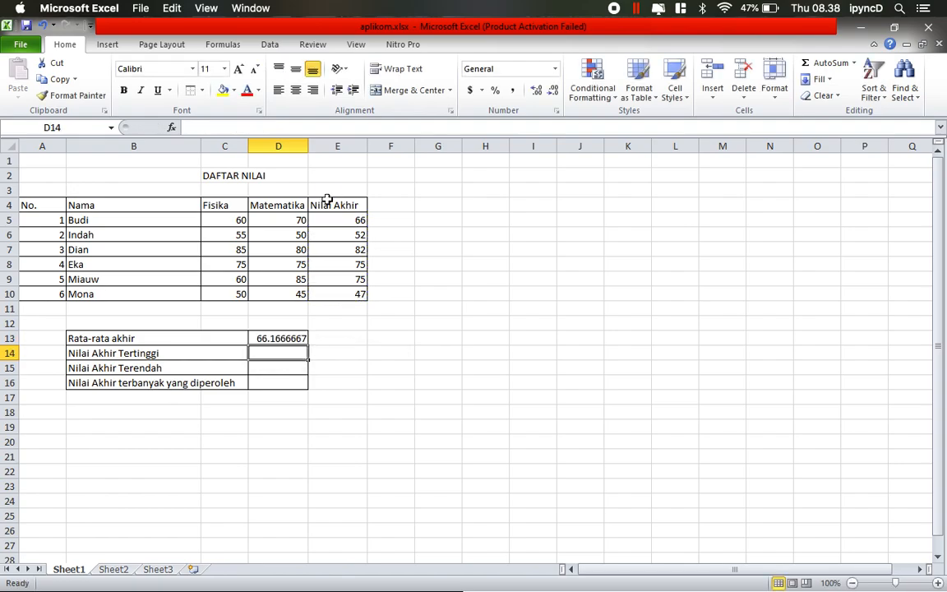
click(299, 339)
Calculate the highest final grade in D14, beside Nilai Akhir Tertinggi, using MAX over E5:E10
click(282, 353)
text(=M)
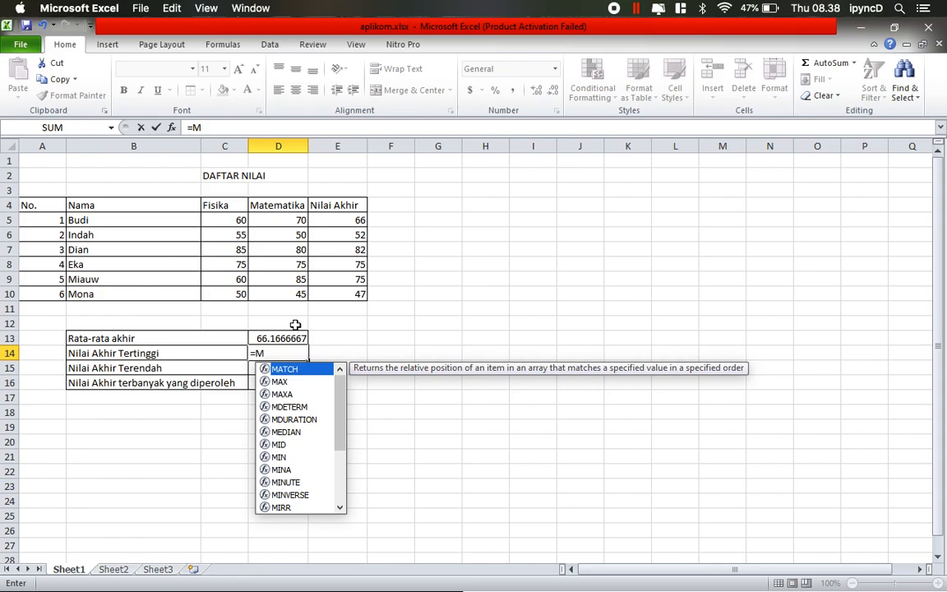
text(A)
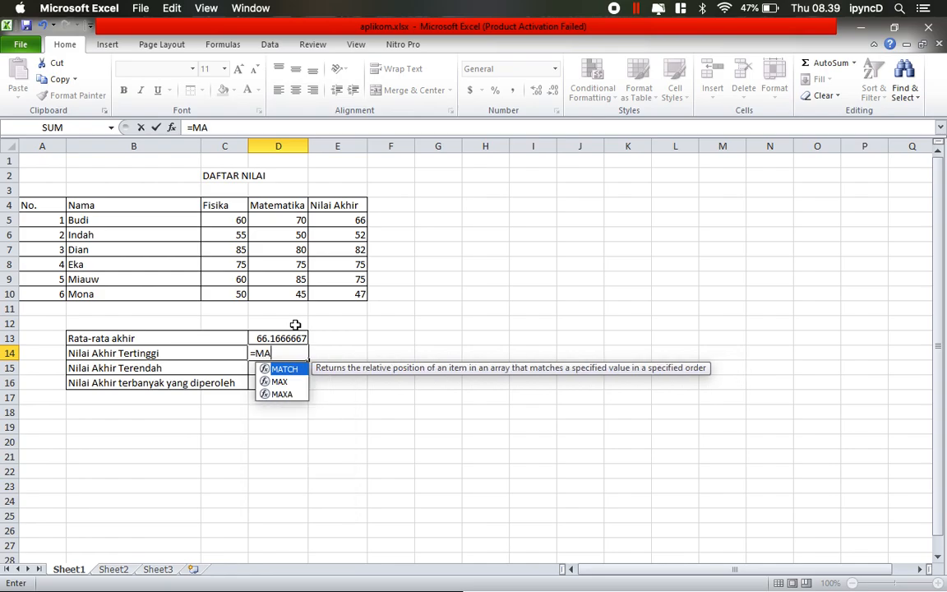
text(X()
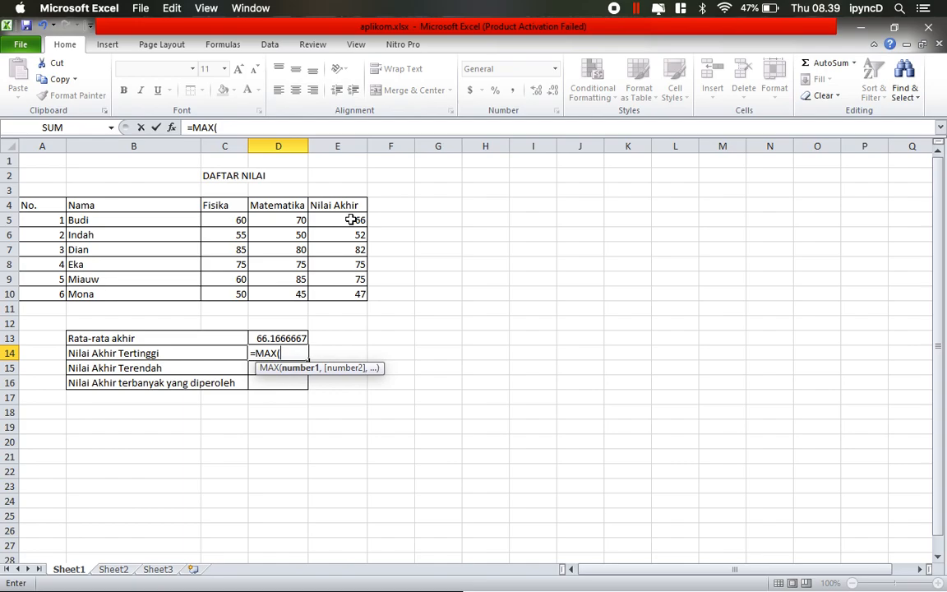
drag(351, 220, 348, 292)
key(Return)
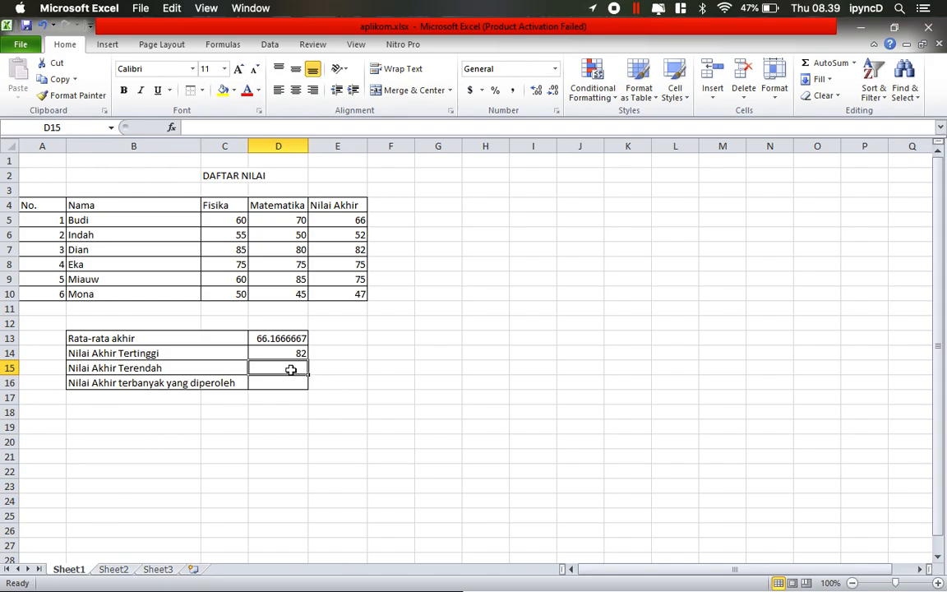
Calculate the lowest final grade in D15, beside Nilai Akhir Terendah, using MIN over E5:E10
text(=MIN()
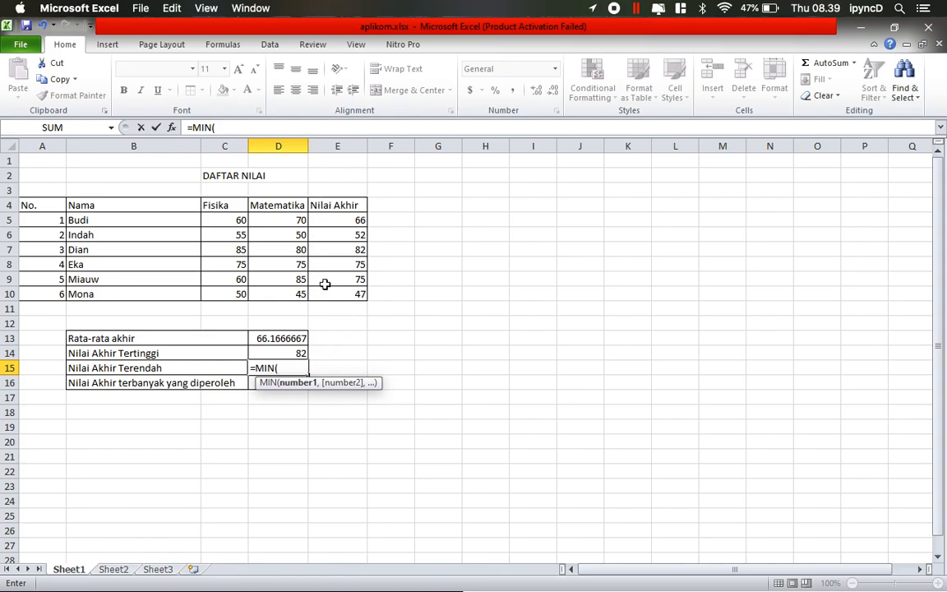
drag(351, 219, 358, 295)
key(Return)
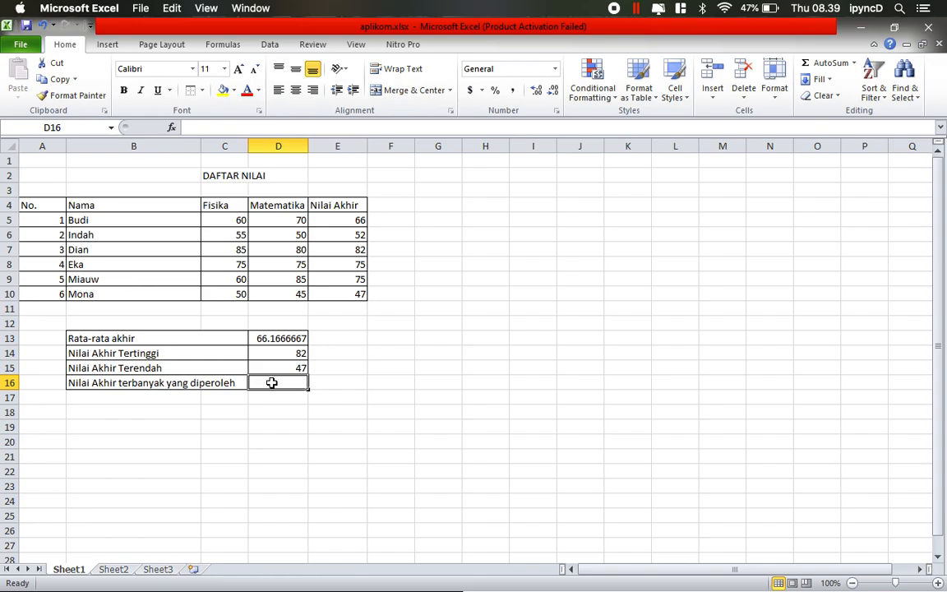
Calculate the most frequent final grade in D16, beside Nilai Akhir terbanyak yang diperoleh, using MODE over E5:E10
text(=MODE)
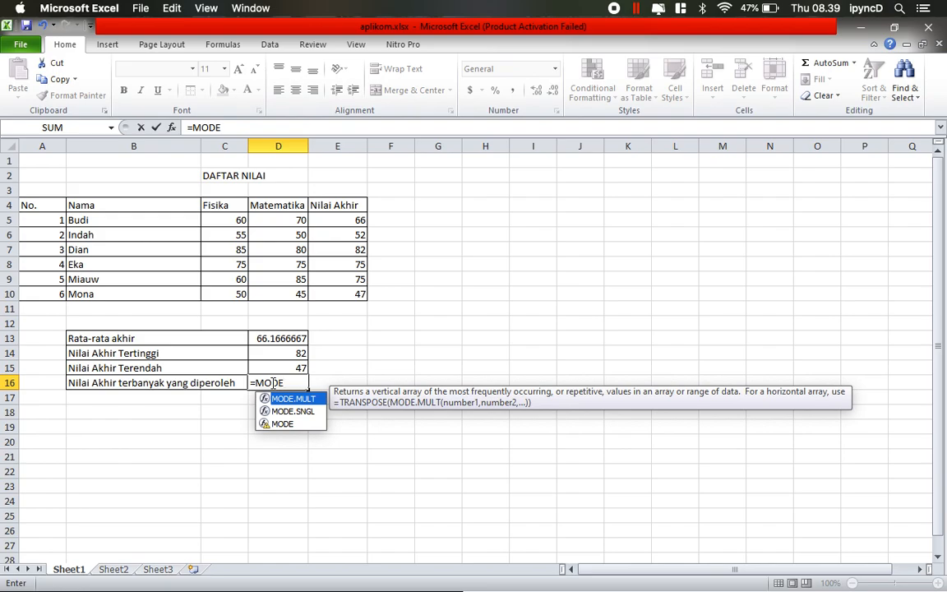
text(()
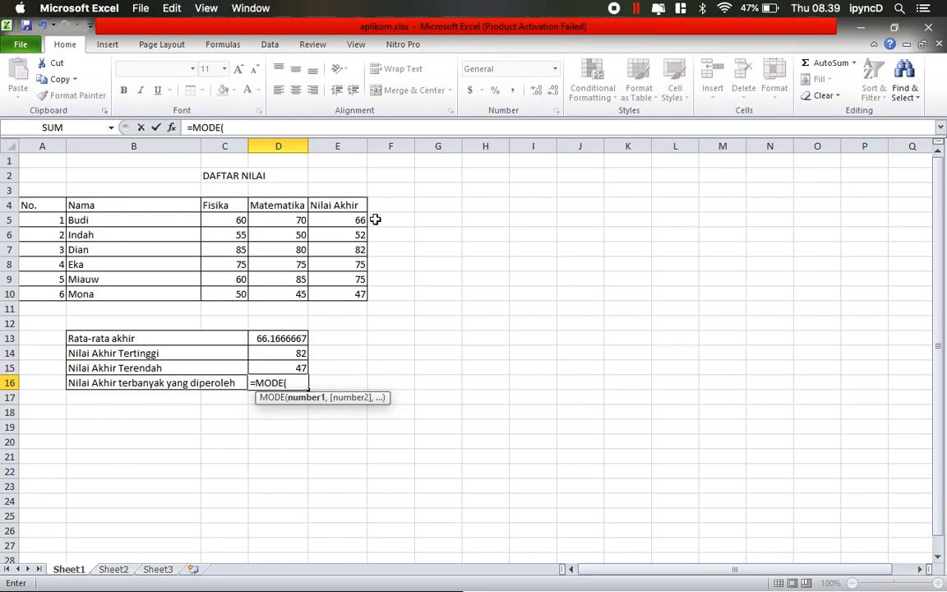
drag(355, 218, 351, 300)
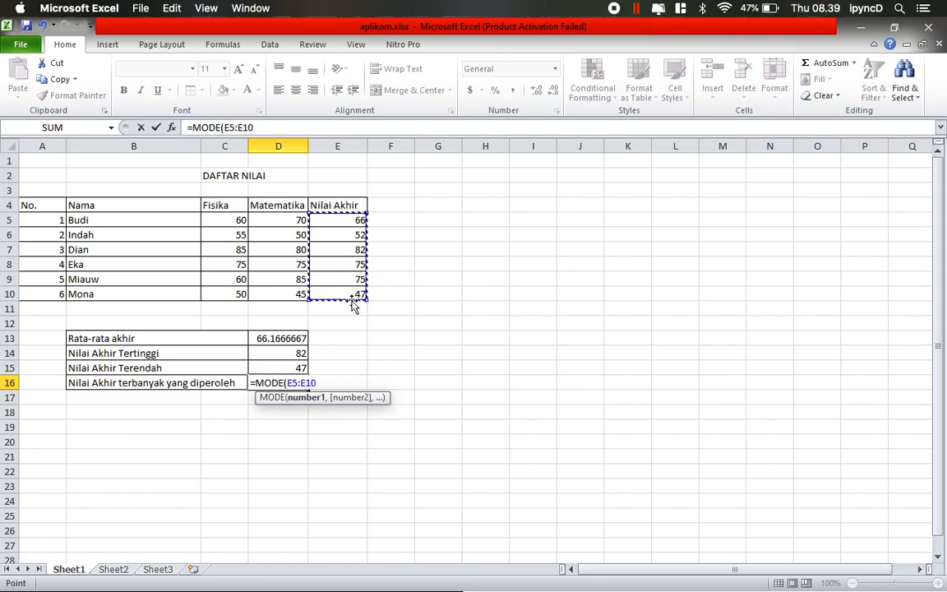
key(Return)
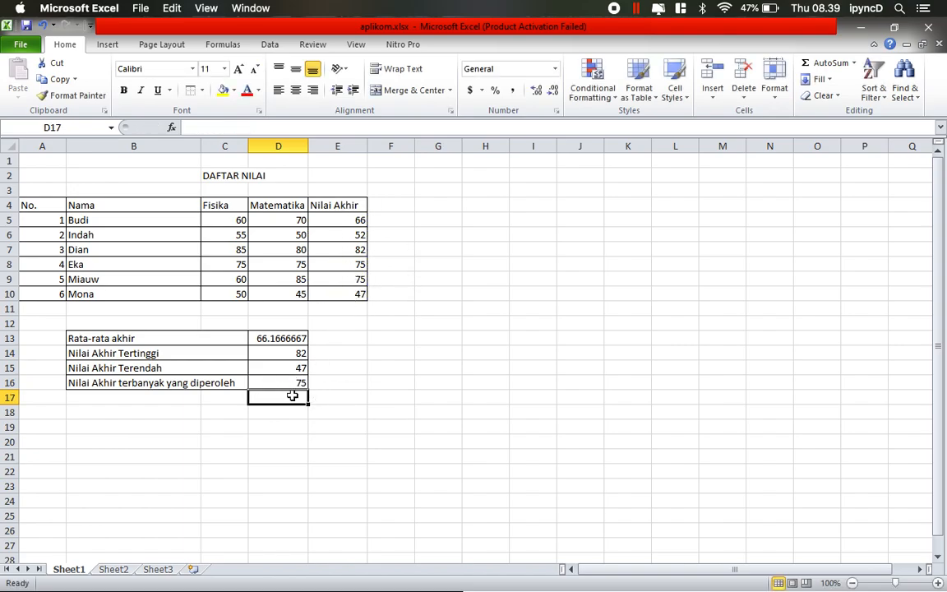